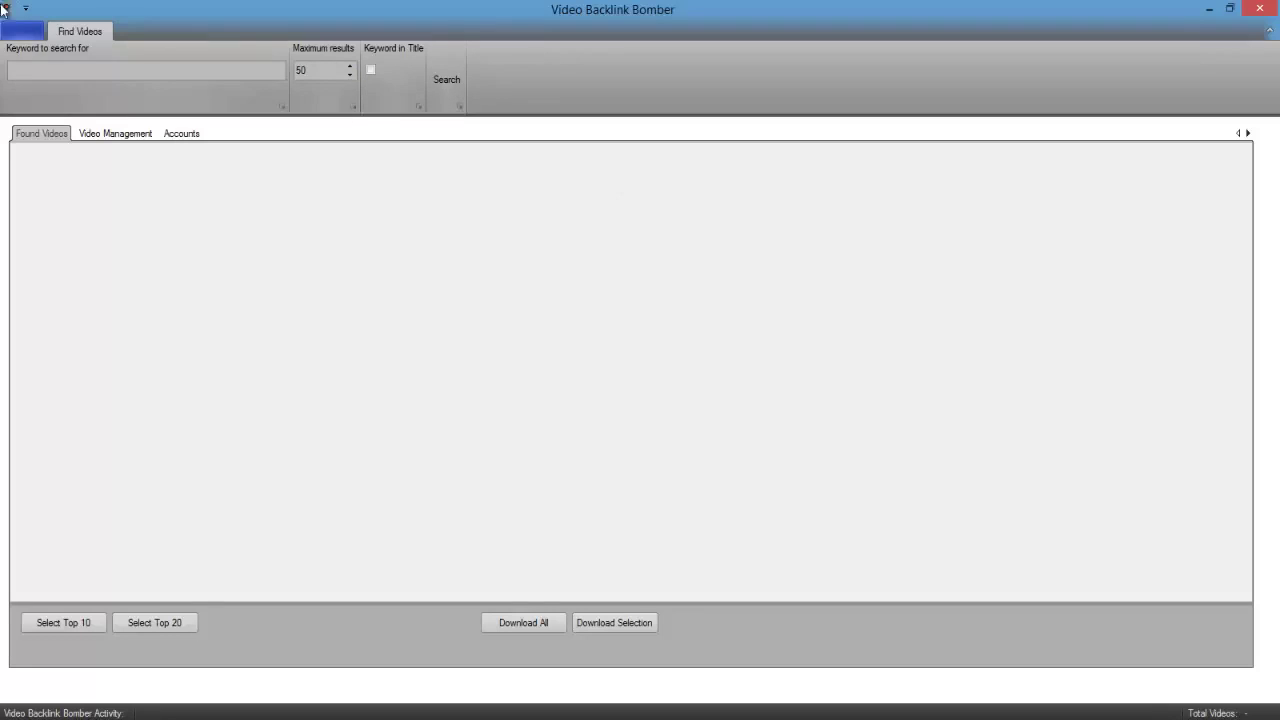
Step: Search for videos with 'video marketing' in their titles
left_click(33, 70)
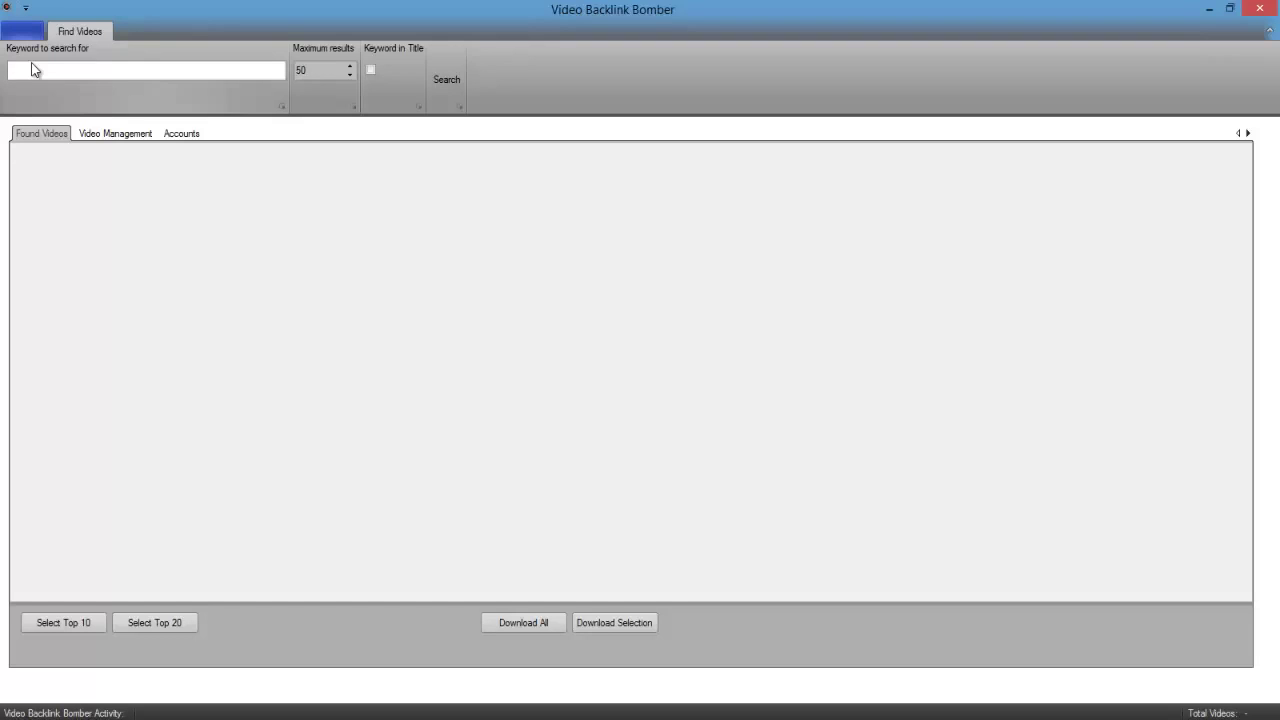
type("video")
type(" marketing")
left_click(371, 70)
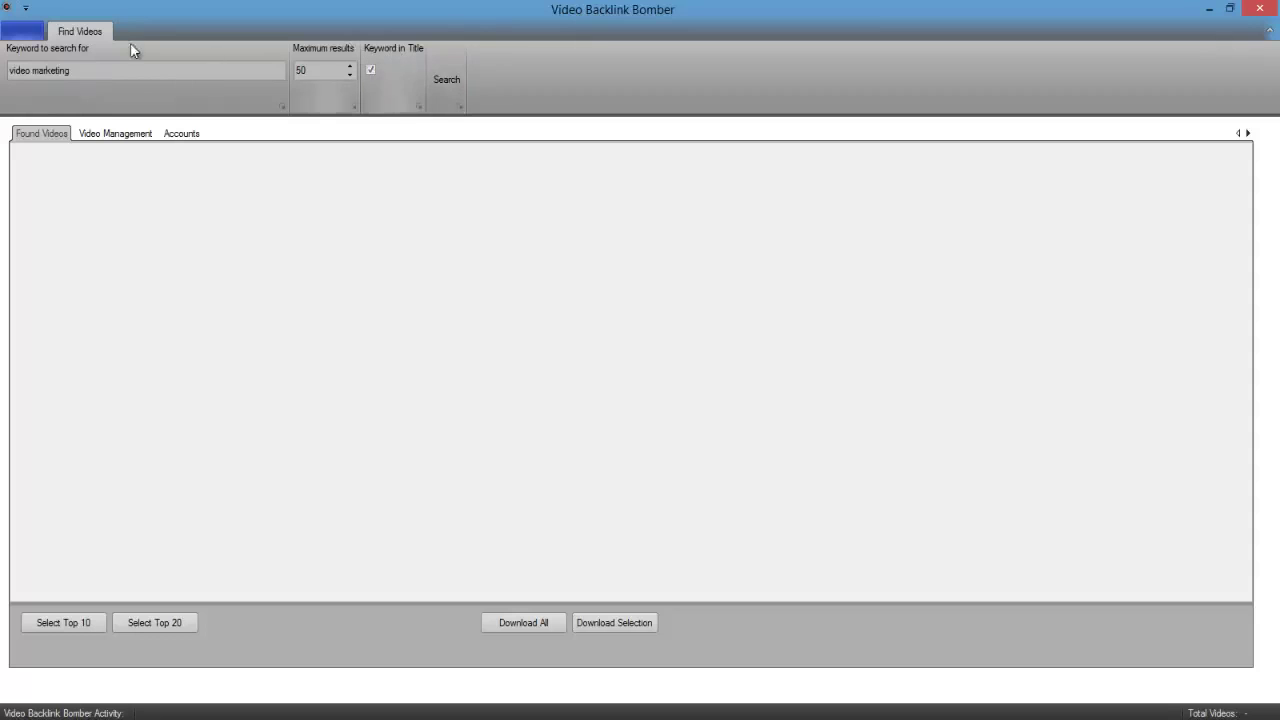
left_click(448, 84)
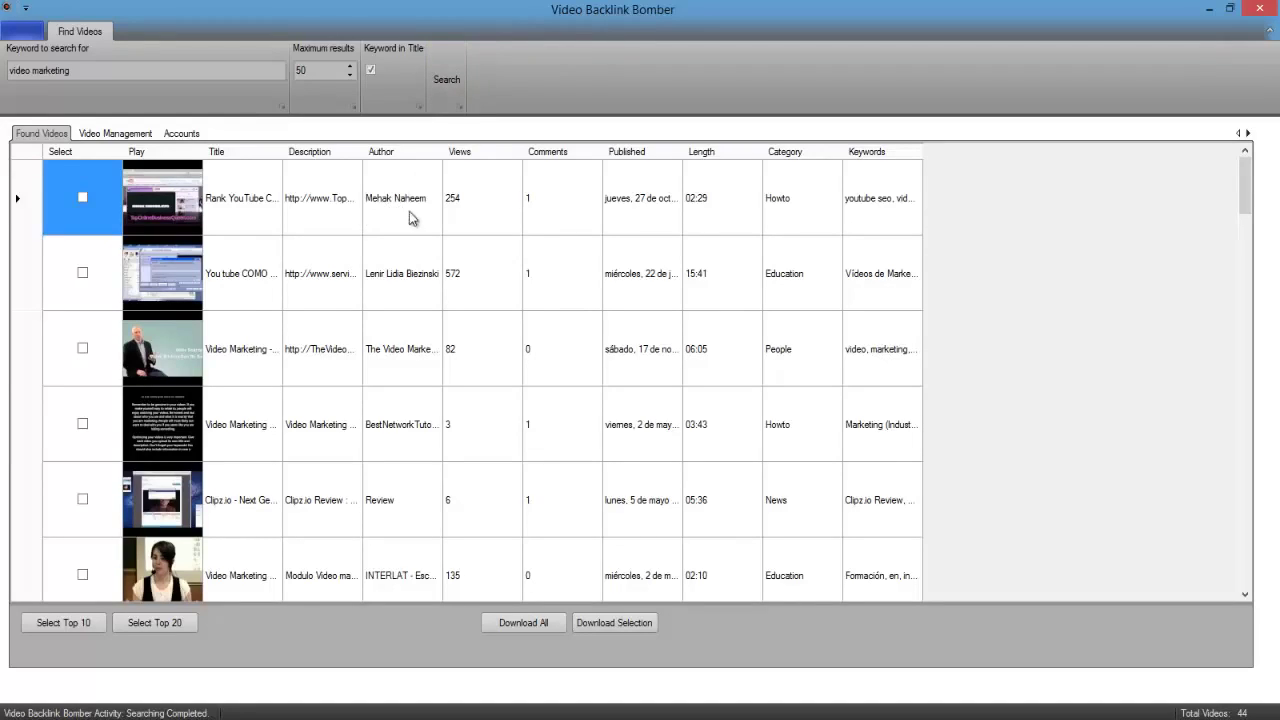
Step: Download the first two videos in the found list
left_click(83, 197)
left_click(83, 272)
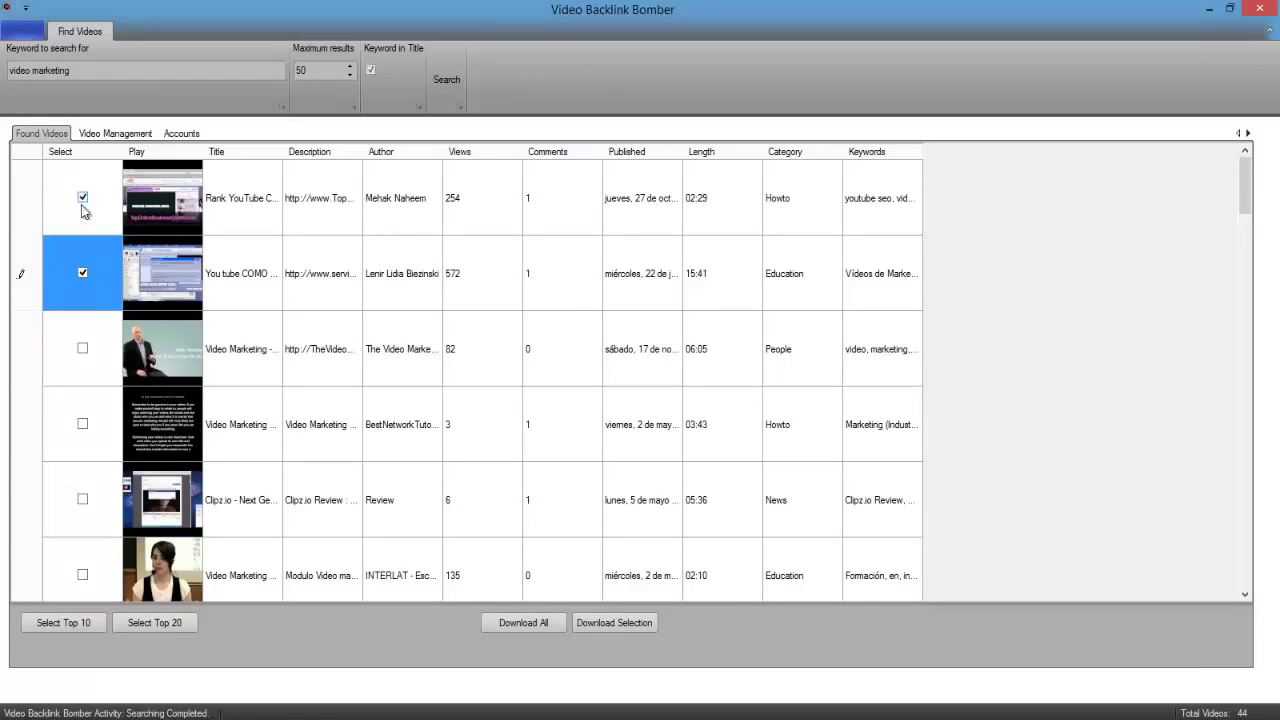
left_click(636, 627)
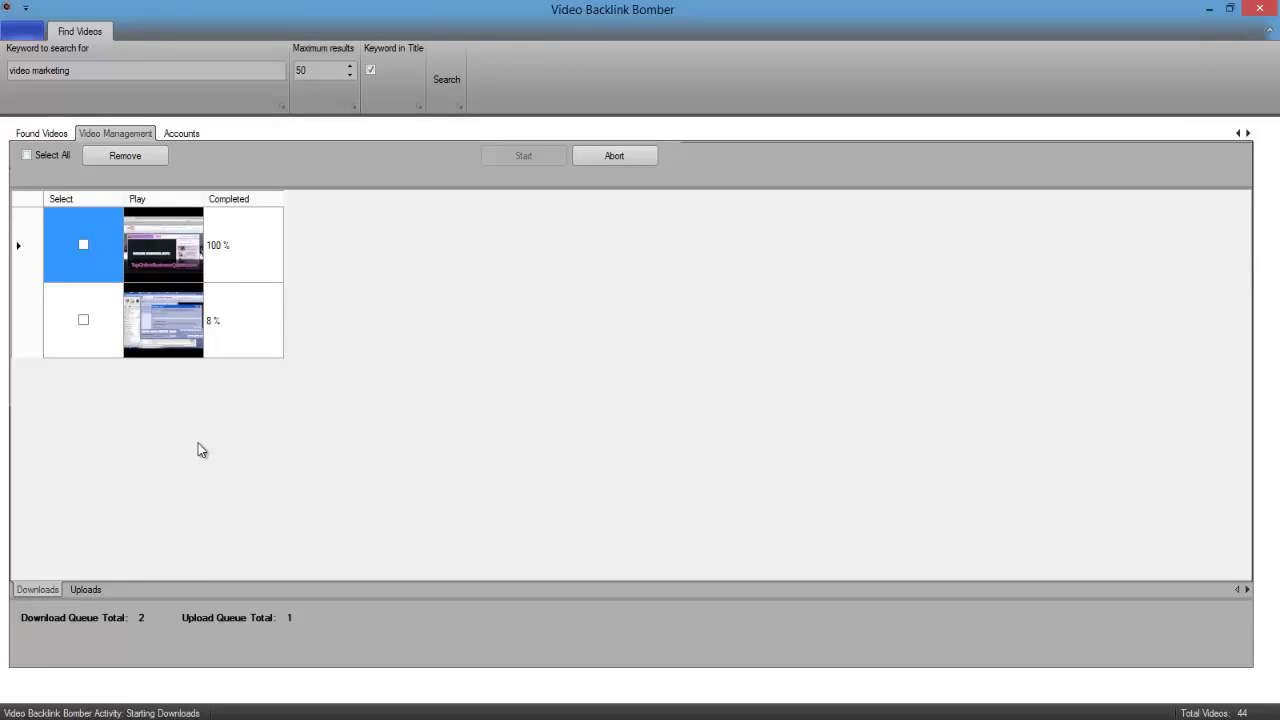
Step: Return to the Found Videos list
left_click(47, 135)
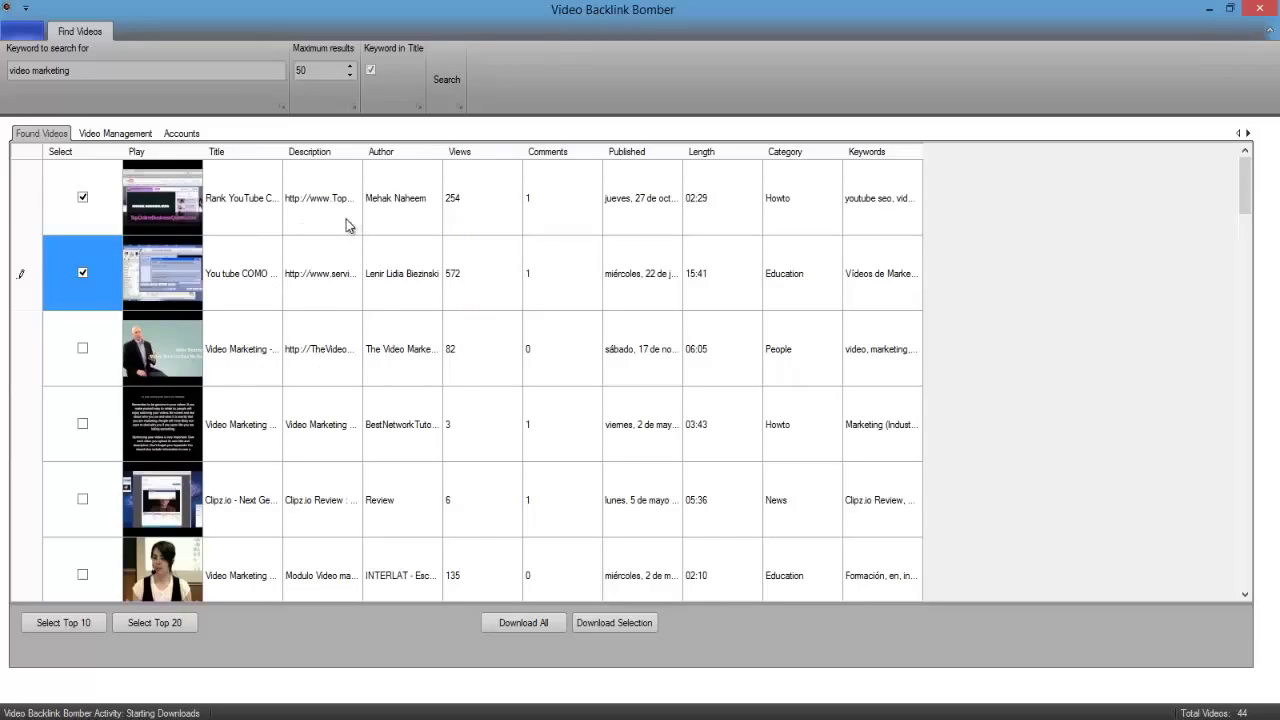
Step: In Video Management, tick the finished download and select it in the Uploads queue
left_click(139, 140)
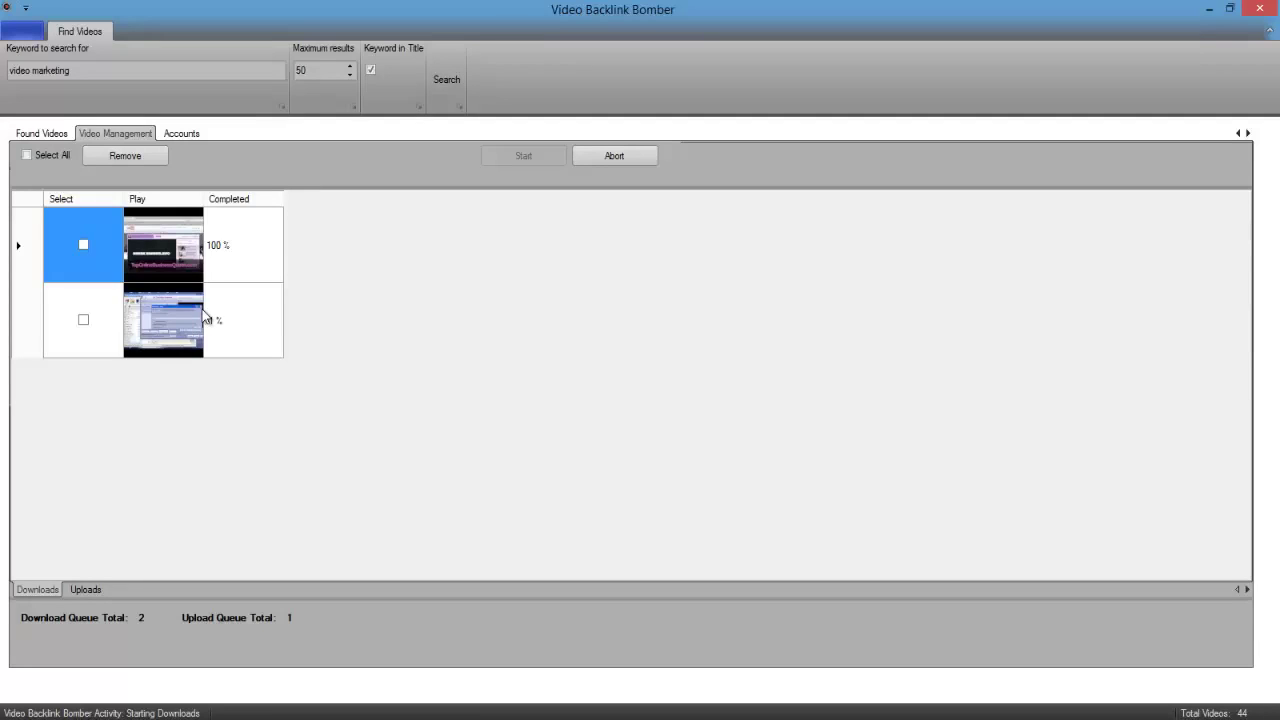
left_click(84, 245)
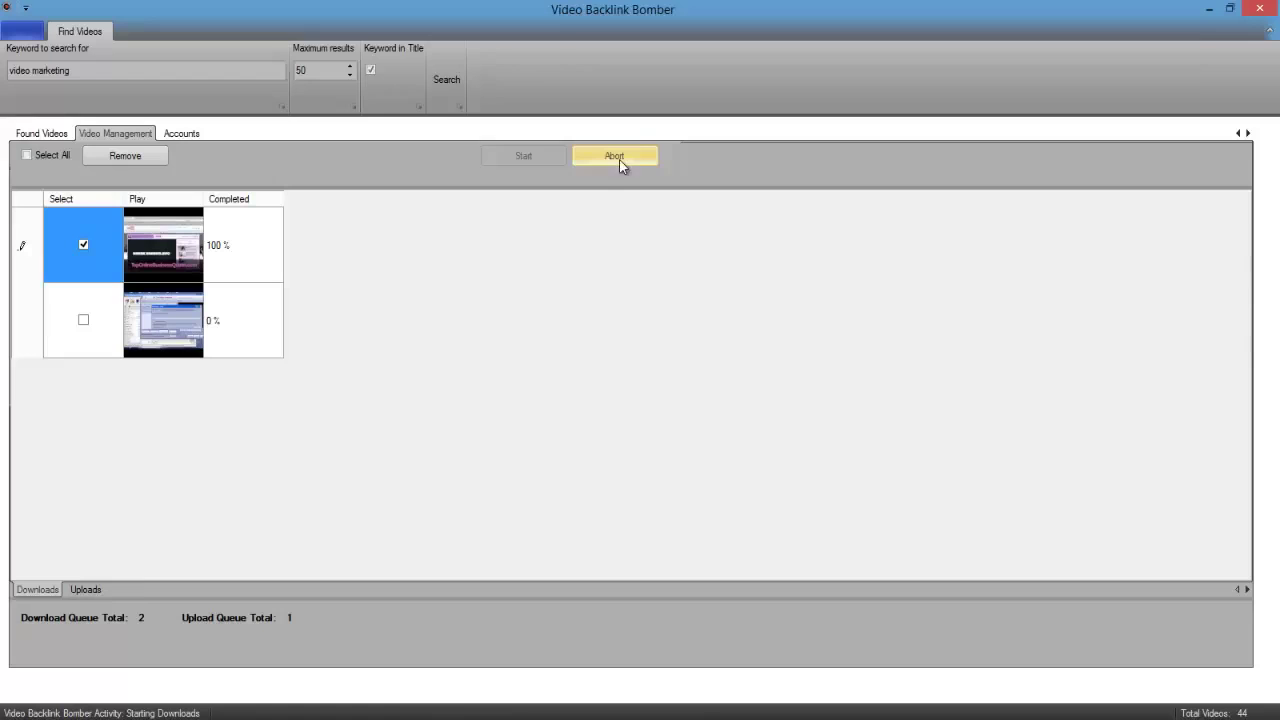
left_click(93, 589)
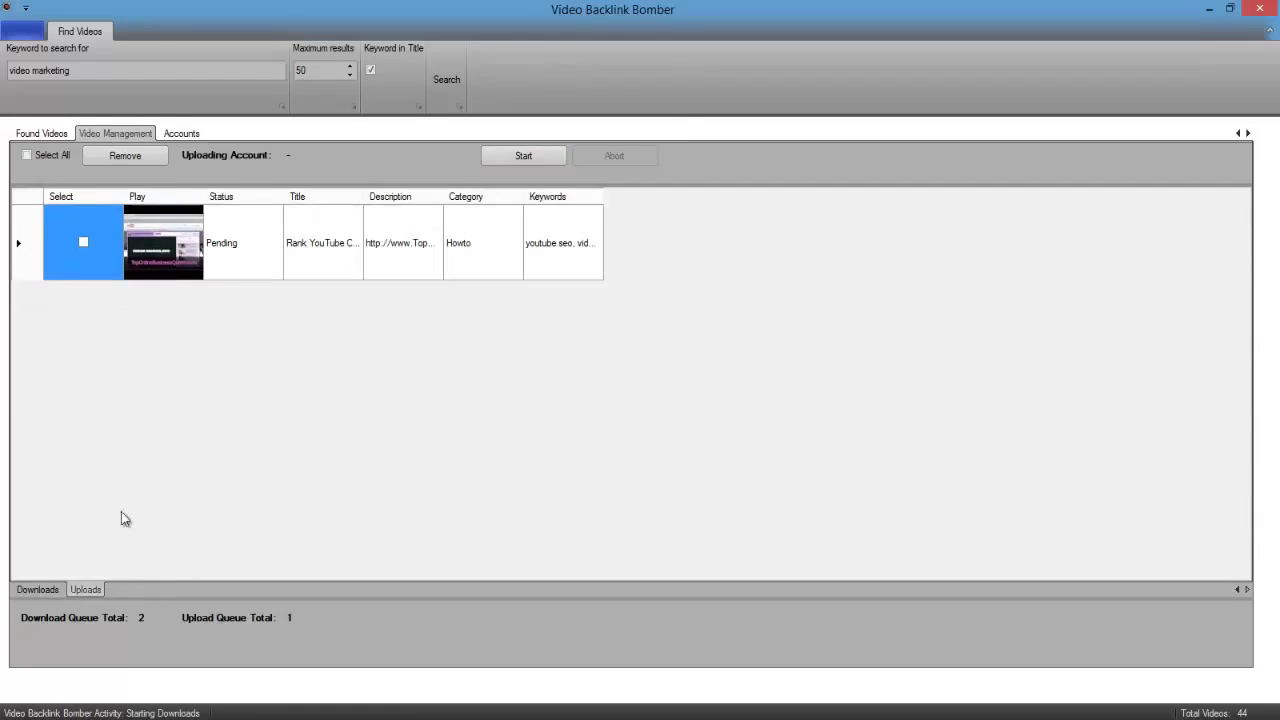
left_click(81, 242)
left_click(512, 155)
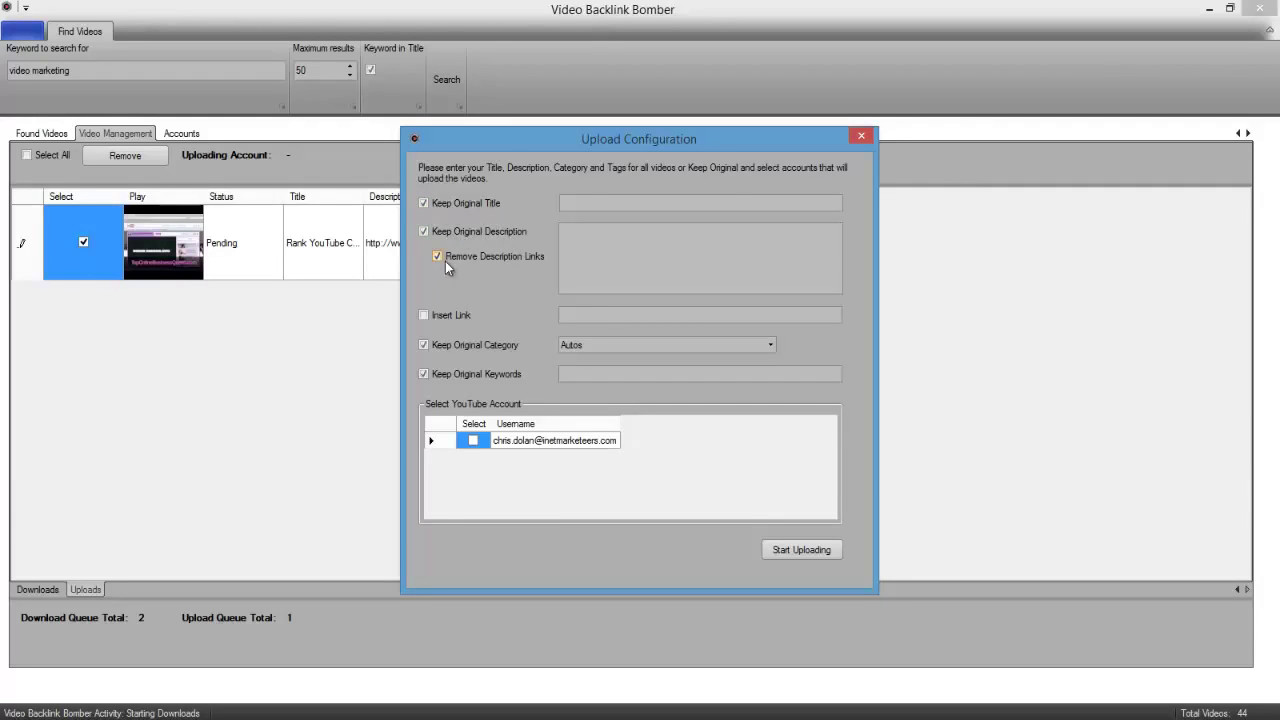
left_click(424, 315)
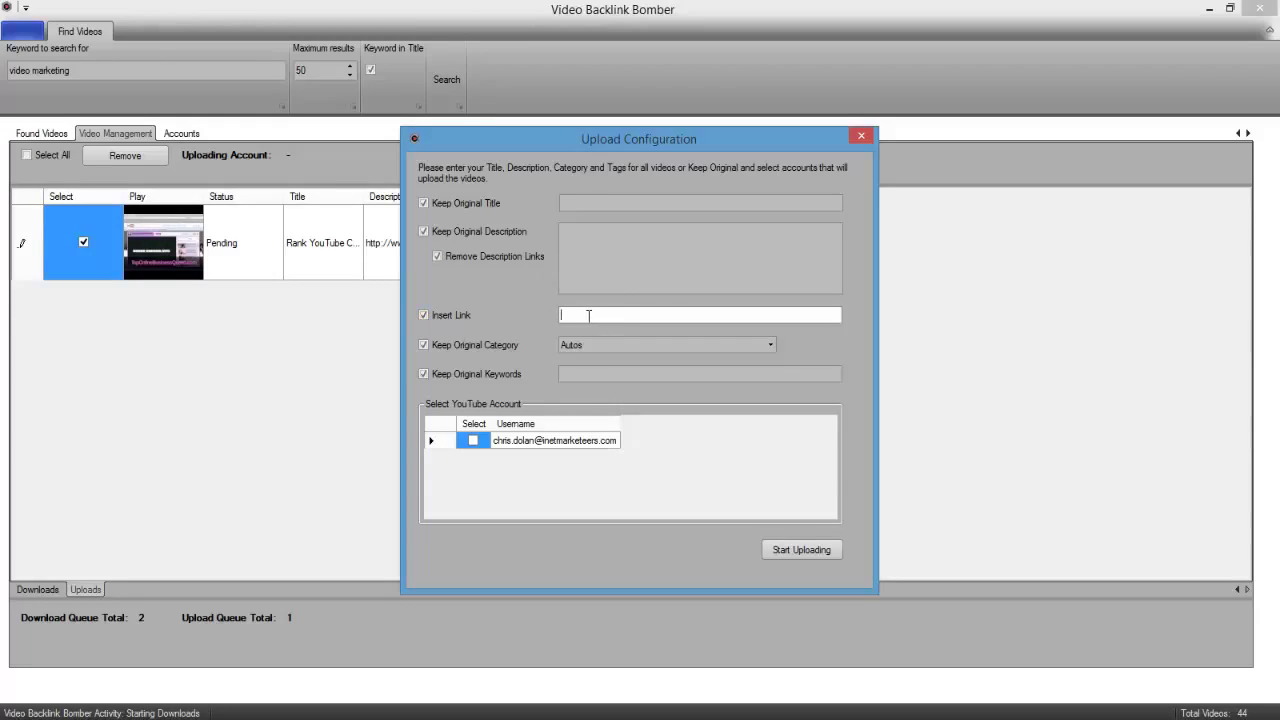
type("htt")
type("p://")
type("nolimits")
type("oftware.c")
type("o.uk")
left_click(473, 440)
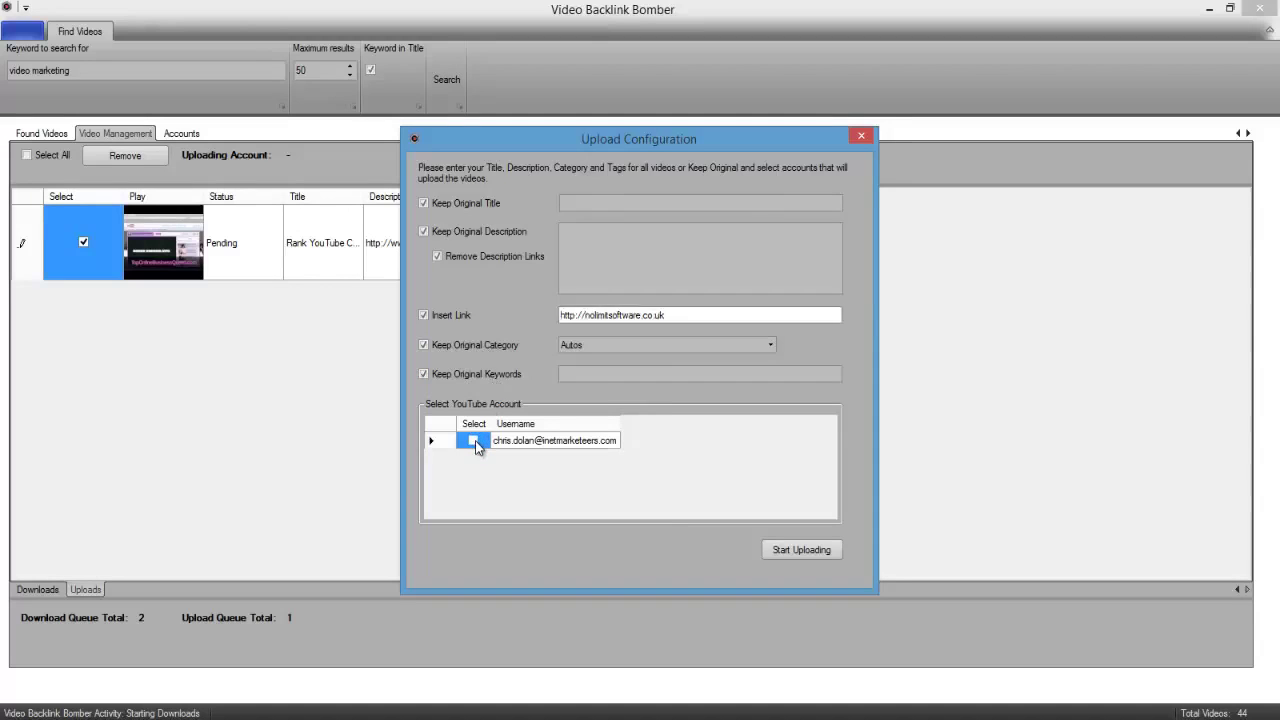
left_click(787, 548)
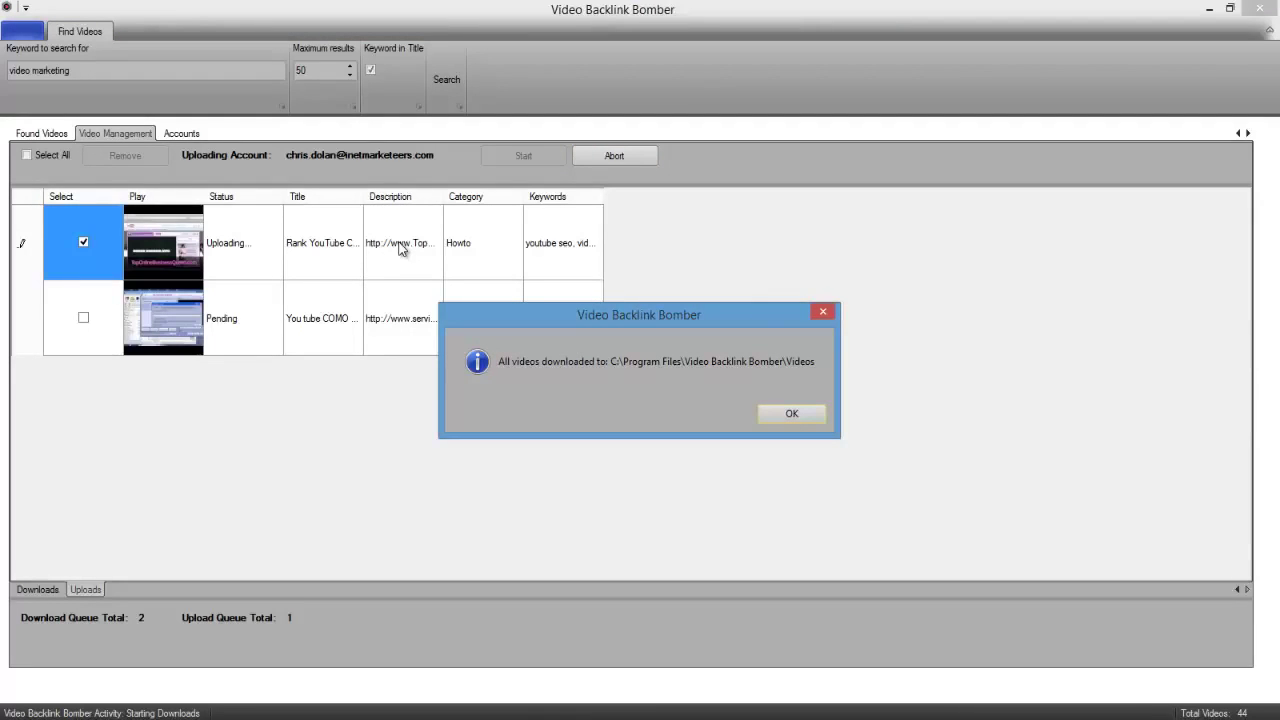
Step: Dismiss the 'All videos downloaded' message
left_click(790, 416)
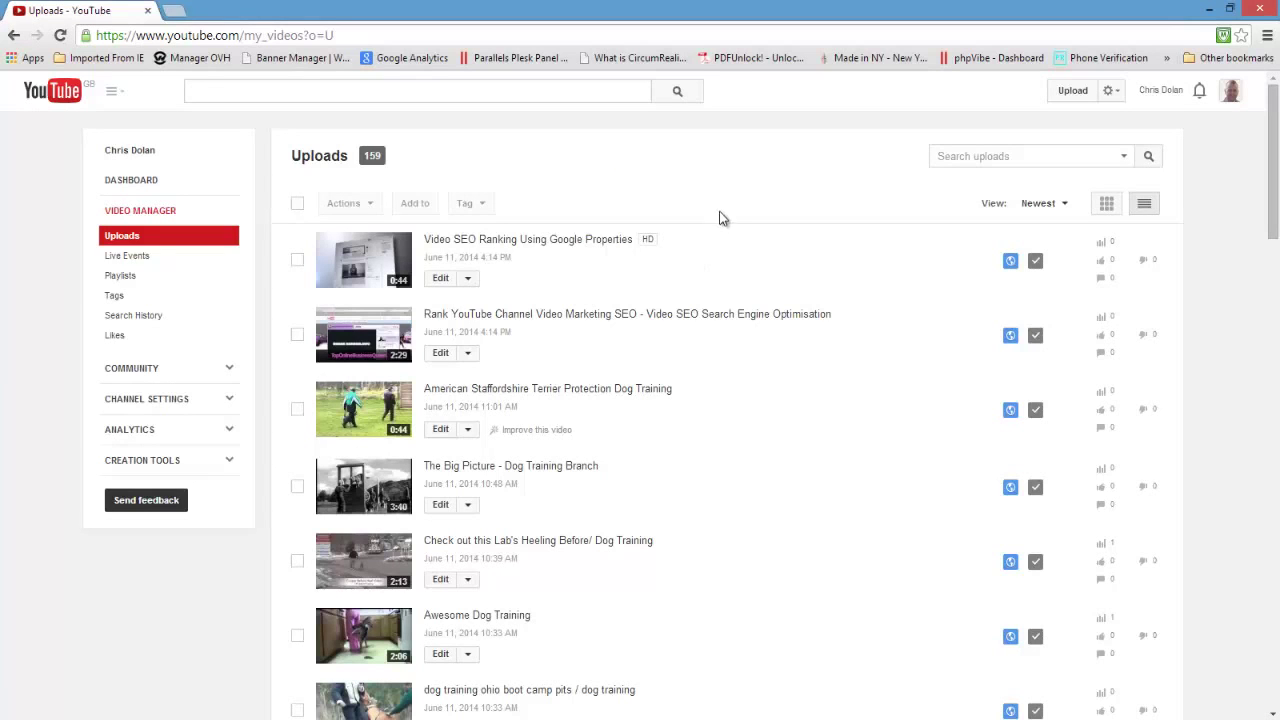
Step: Reload the YouTube uploads and open the new video to check its description link
right_click(707, 209)
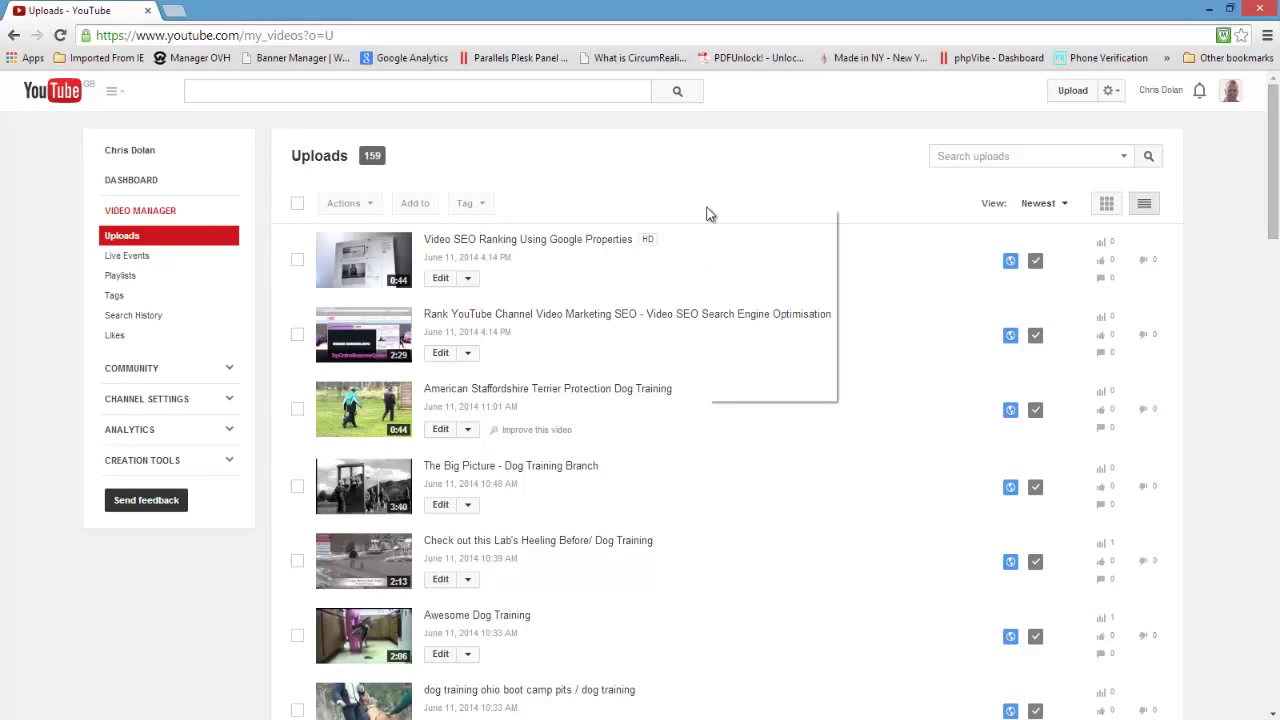
left_click(740, 258)
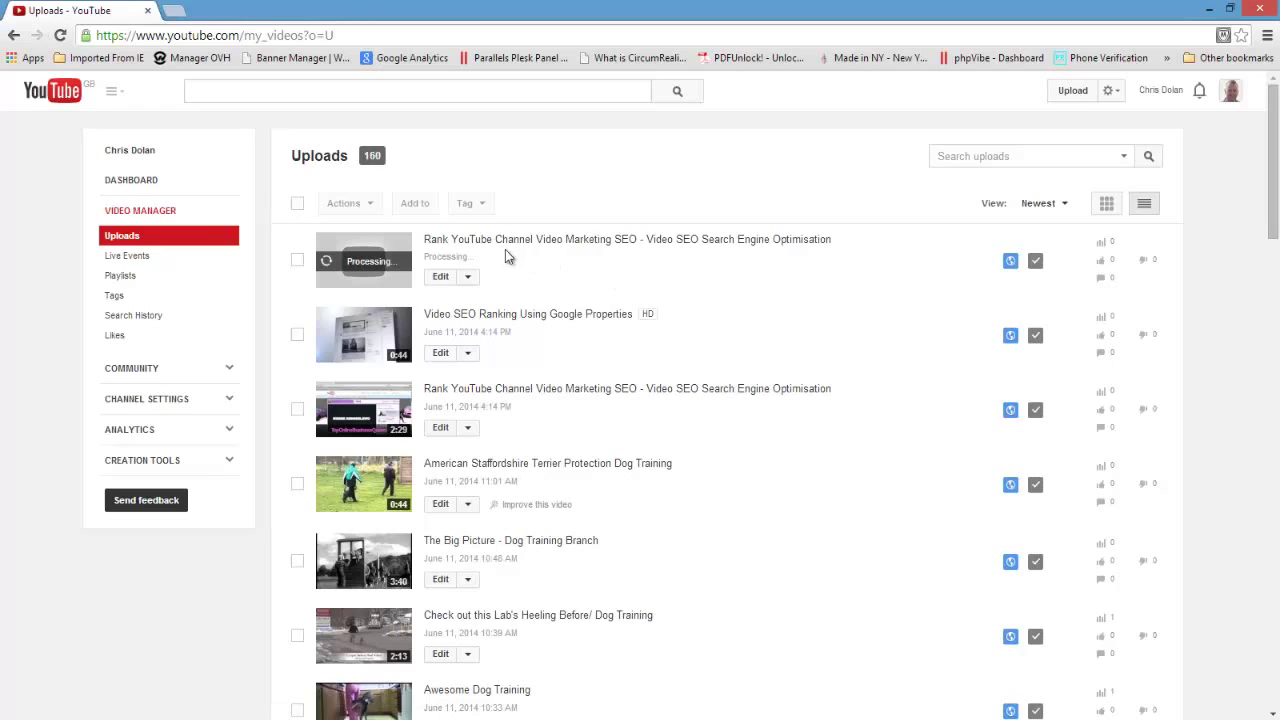
left_click(450, 245)
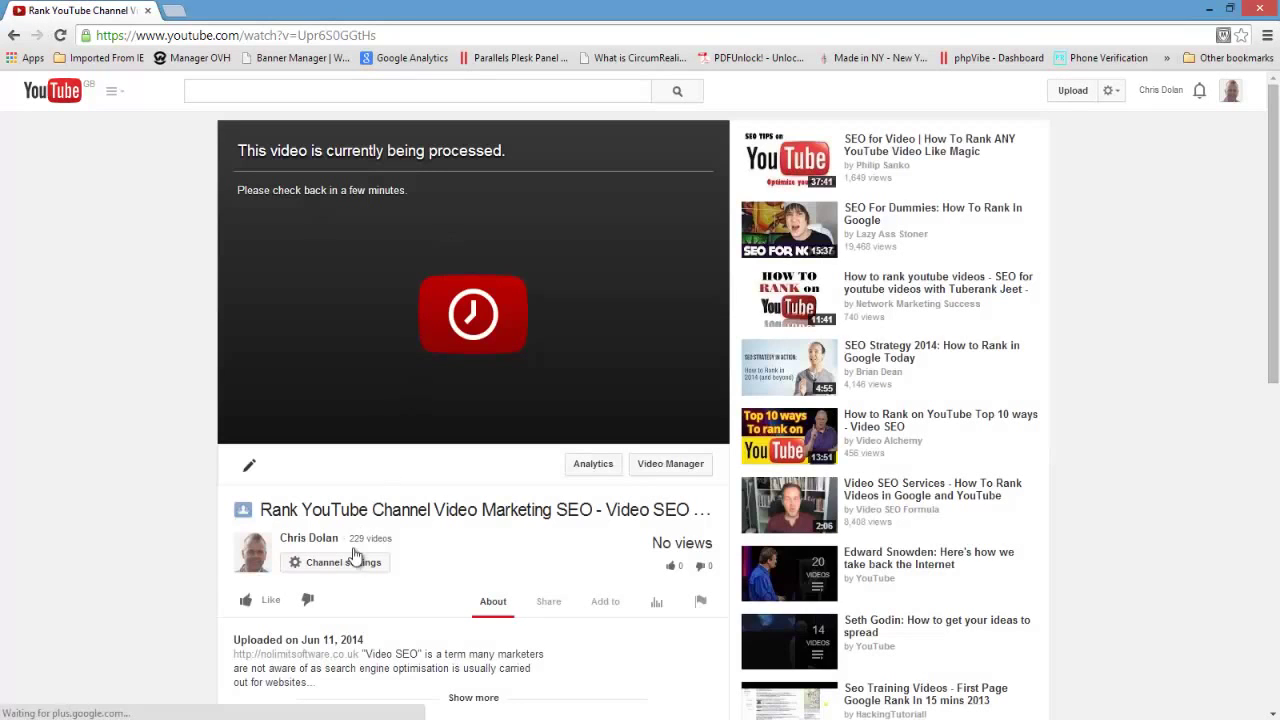
scroll(350, 550, "down", 2)
scroll(355, 420, "down", 1)
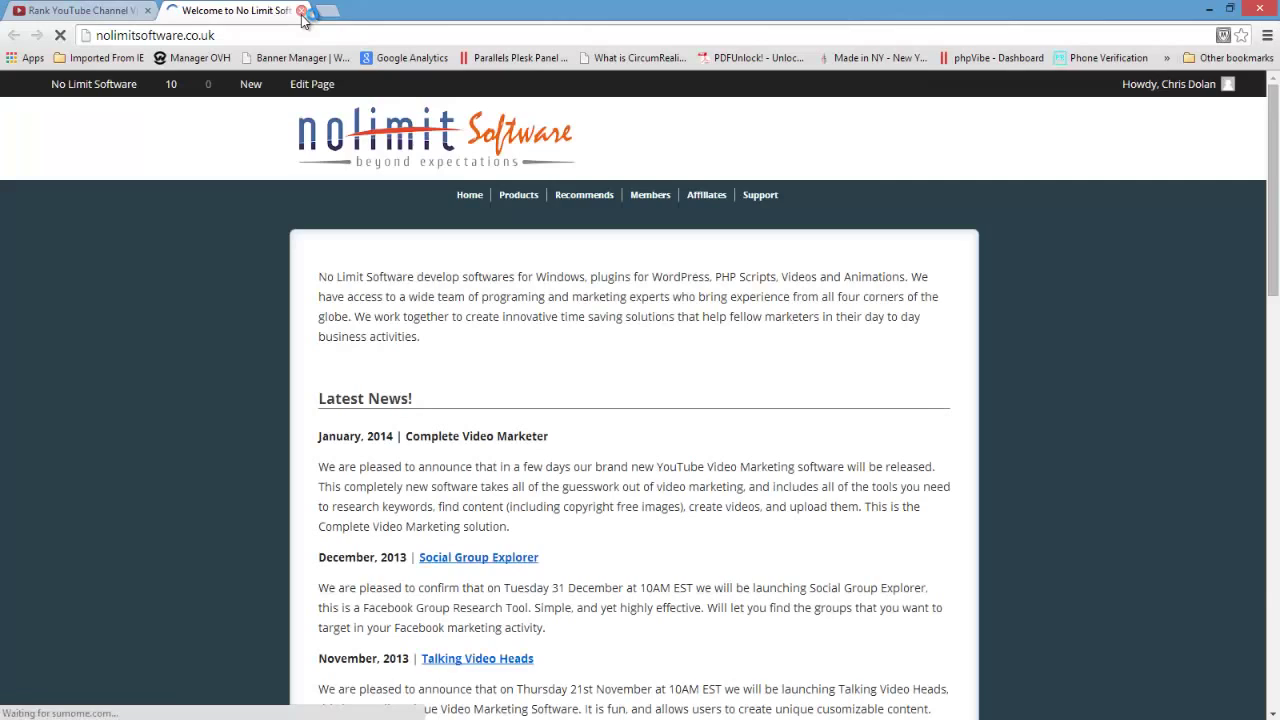
Step: Close the No Limit Software browser tab
left_click(301, 11)
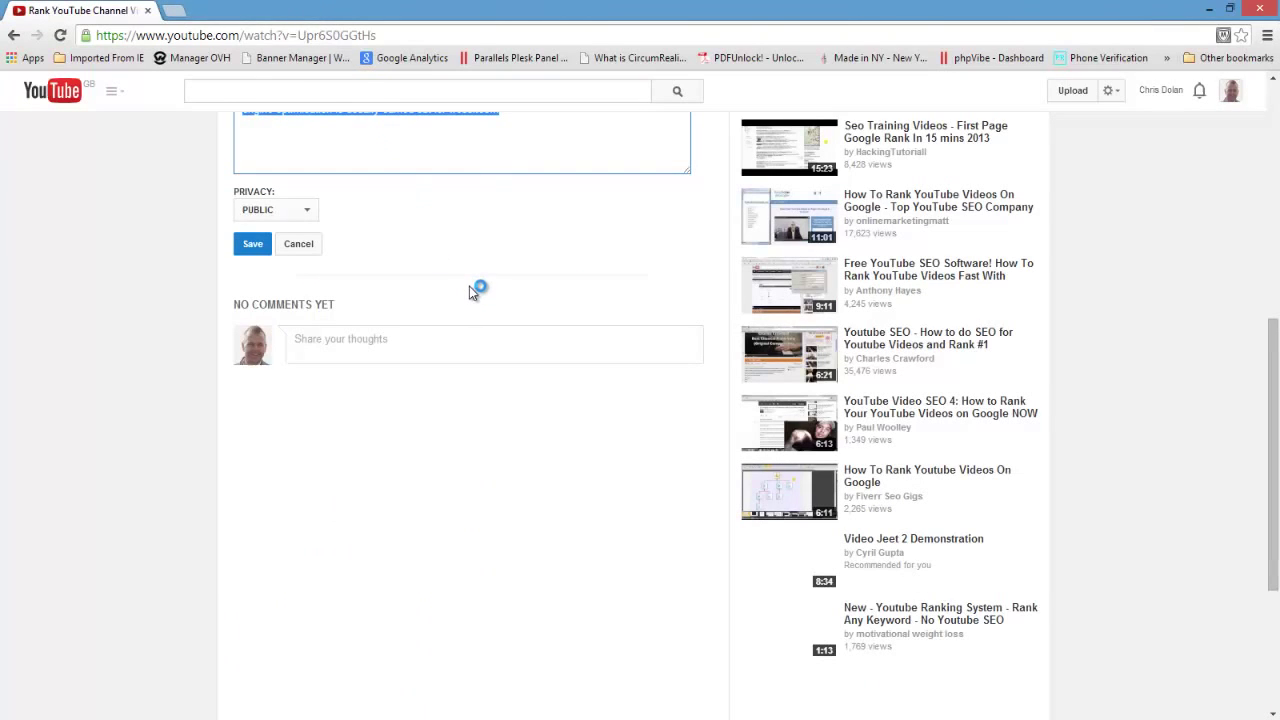